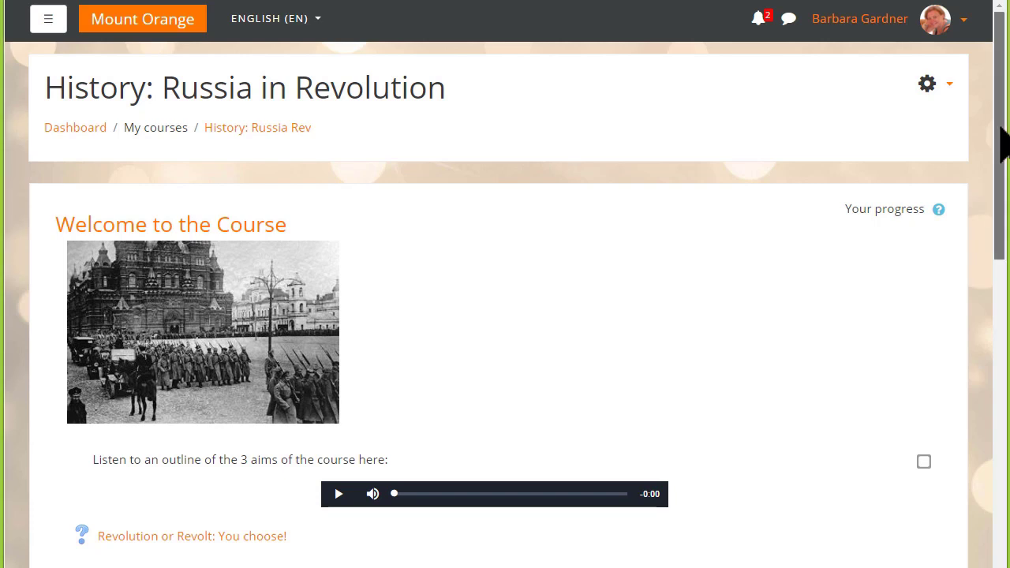
Step: Turn on editing for the History: Russia in Revolution course
drag(1002, 142, 1002, 161)
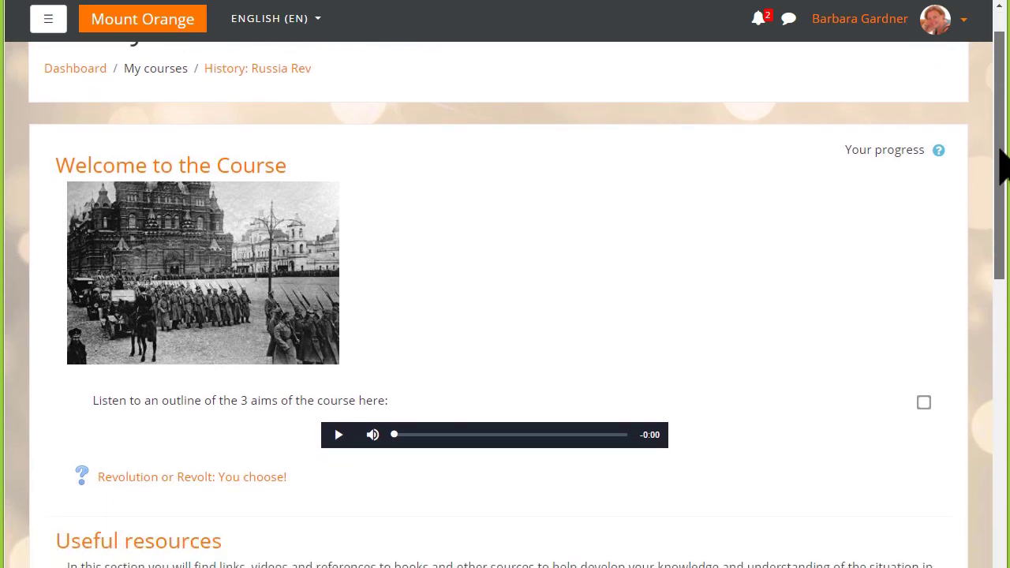
drag(1002, 161, 1001, 360)
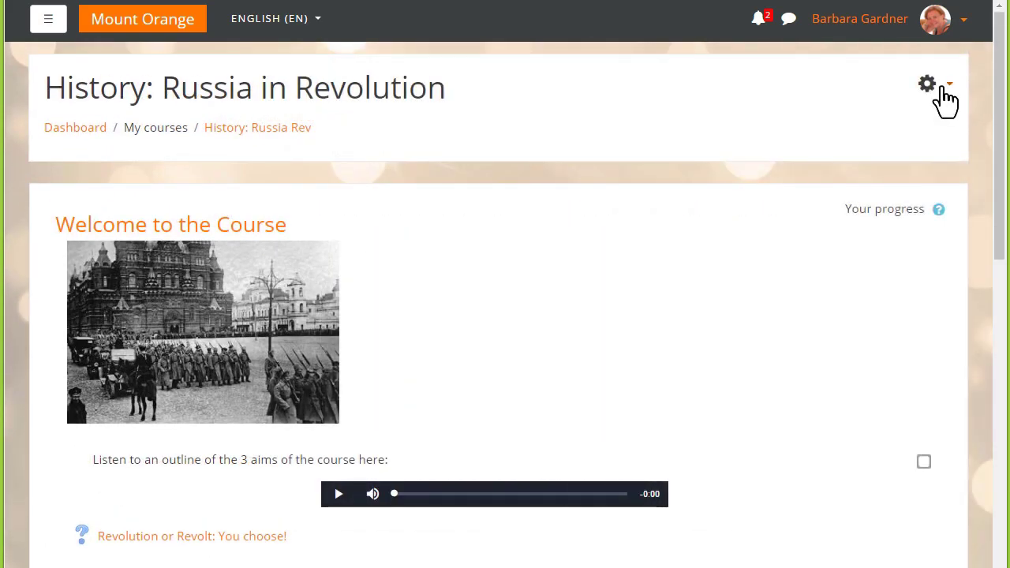
click(943, 87)
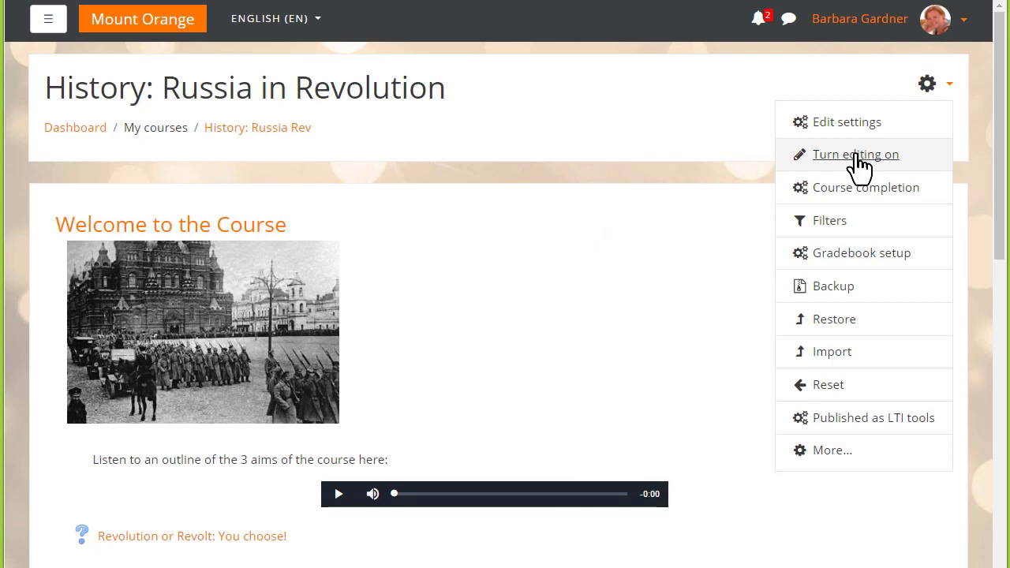
click(855, 155)
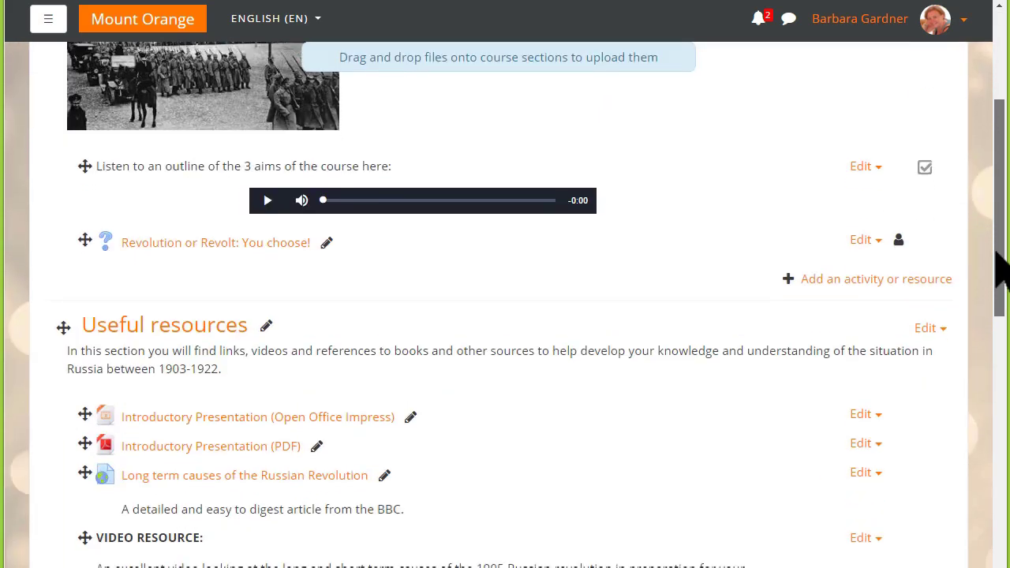
Step: Upload Revolution Revision.mp4 from the desktop to the Collaborative Work section, using the option to add media to the course page
scroll(1006, 505, down, 12)
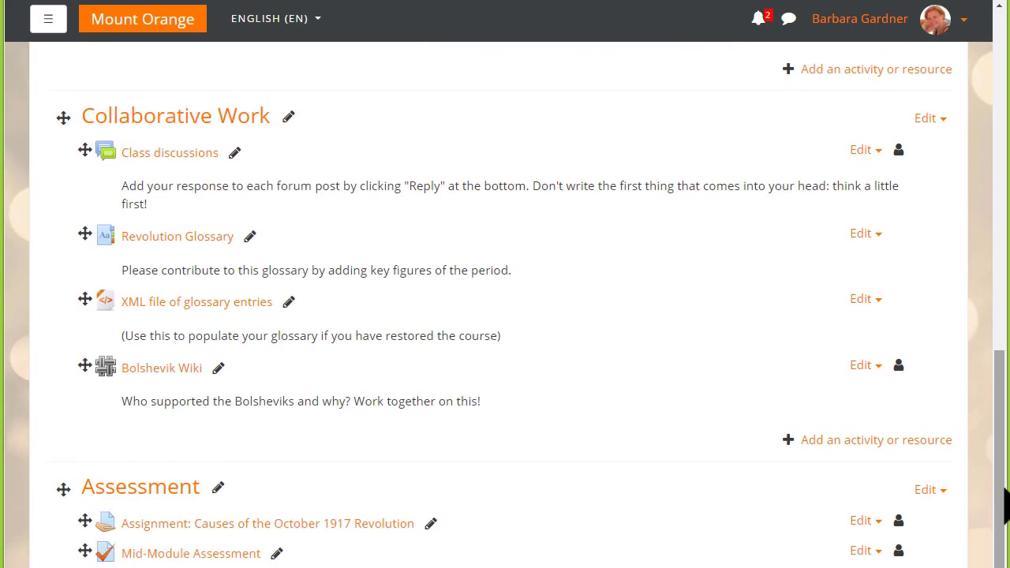
drag(1006, 505, 904, 477)
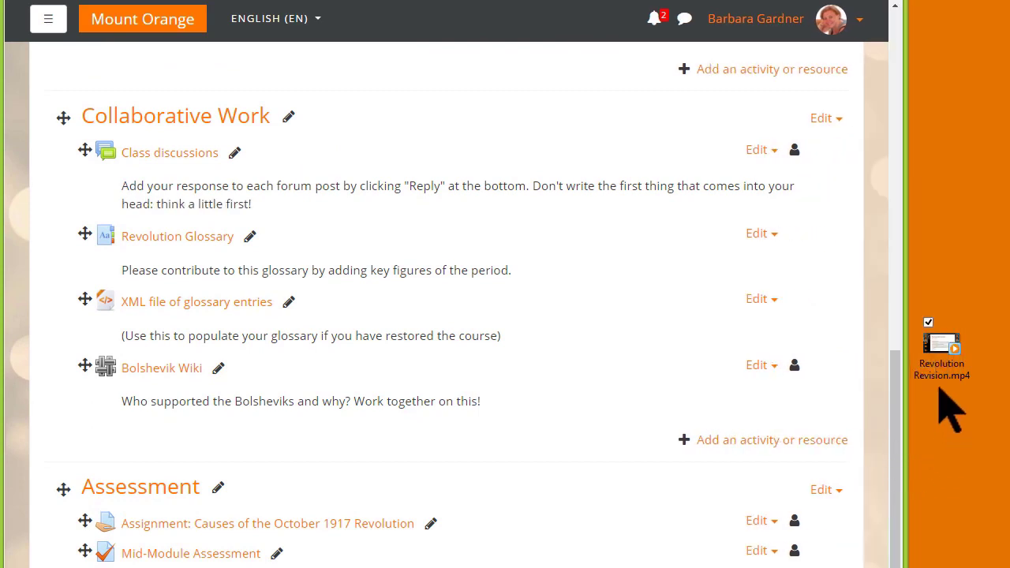
drag(938, 357, 285, 438)
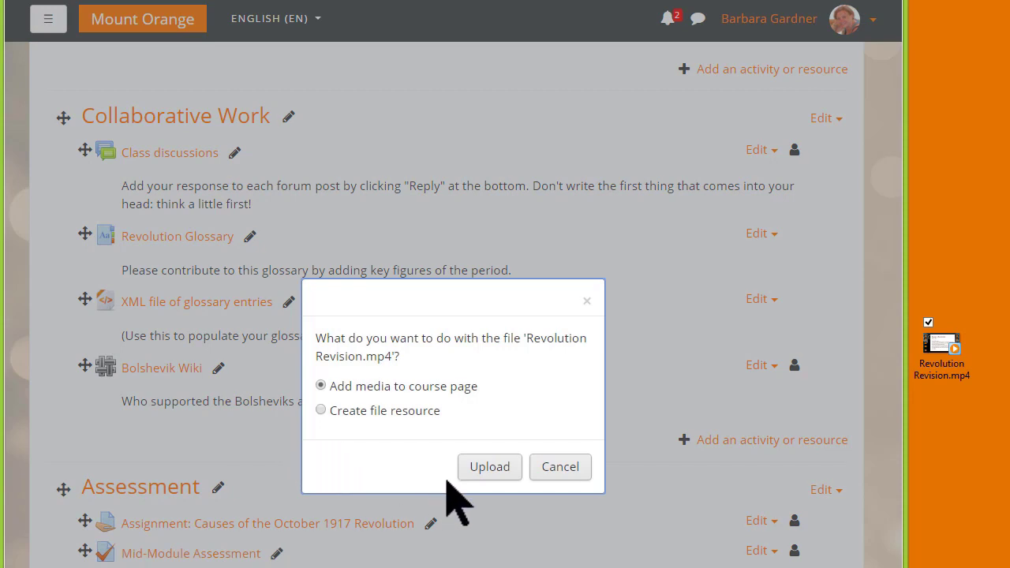
click(490, 470)
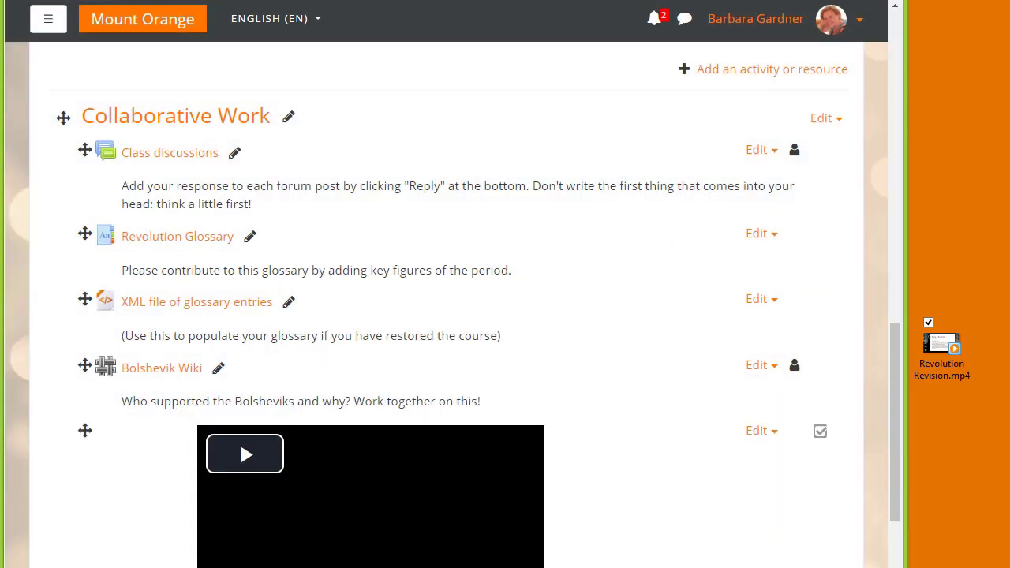
scroll(703, 523, down, 1)
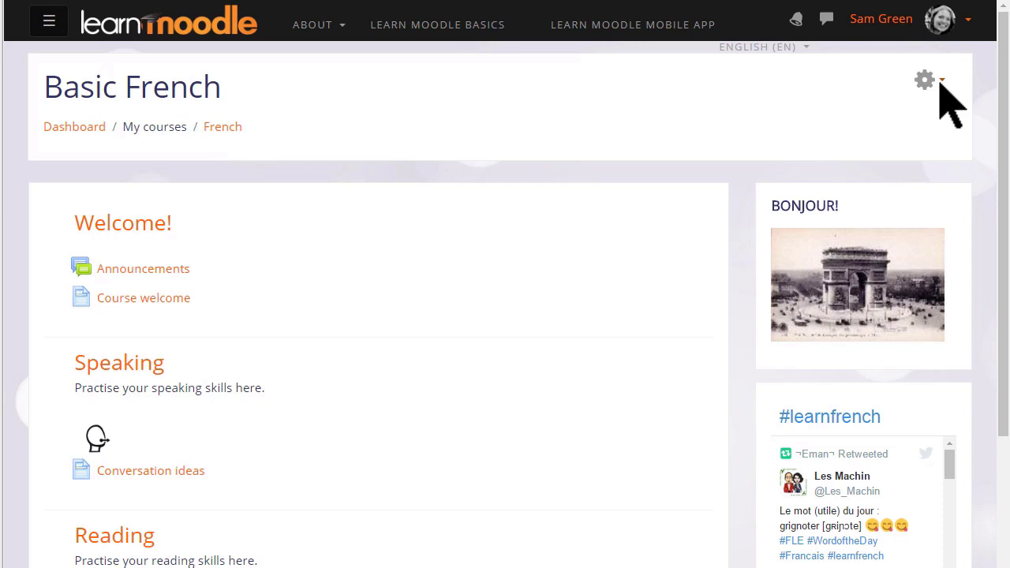
Step: Turn on editing in the Basic French course and start a new label resource in the Welcome! section
click(937, 87)
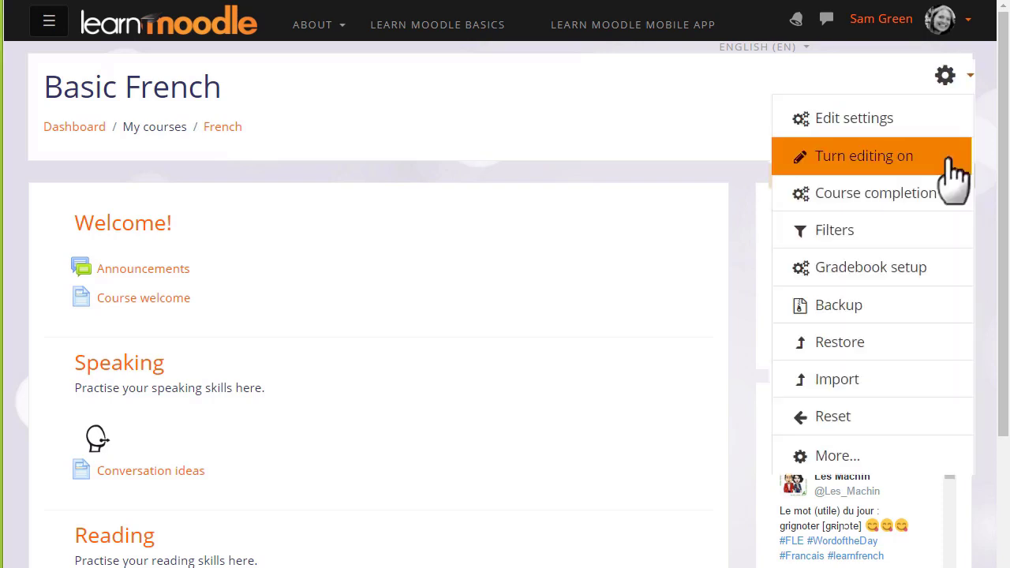
click(955, 175)
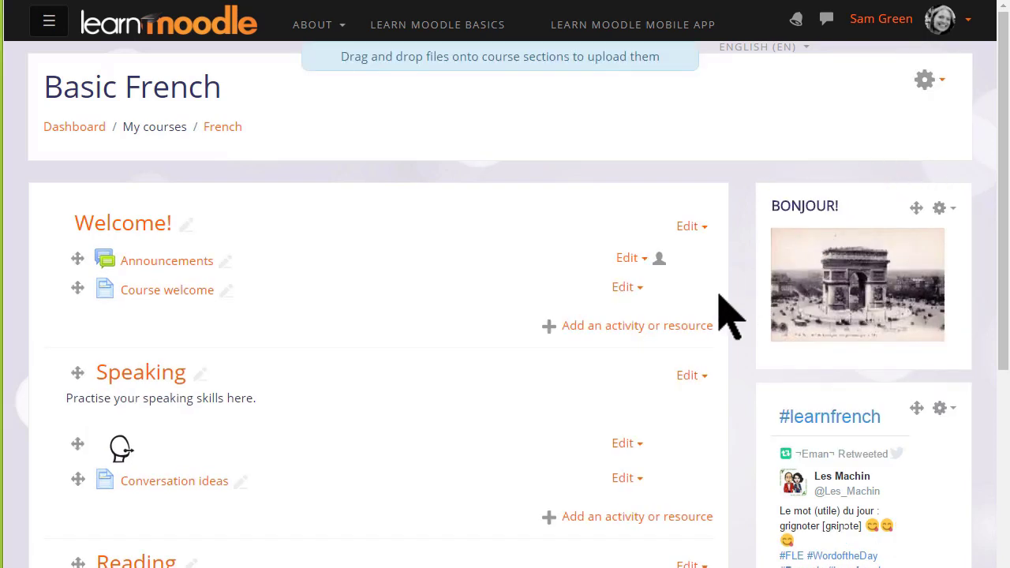
click(669, 341)
scroll(463, 496, down, 3)
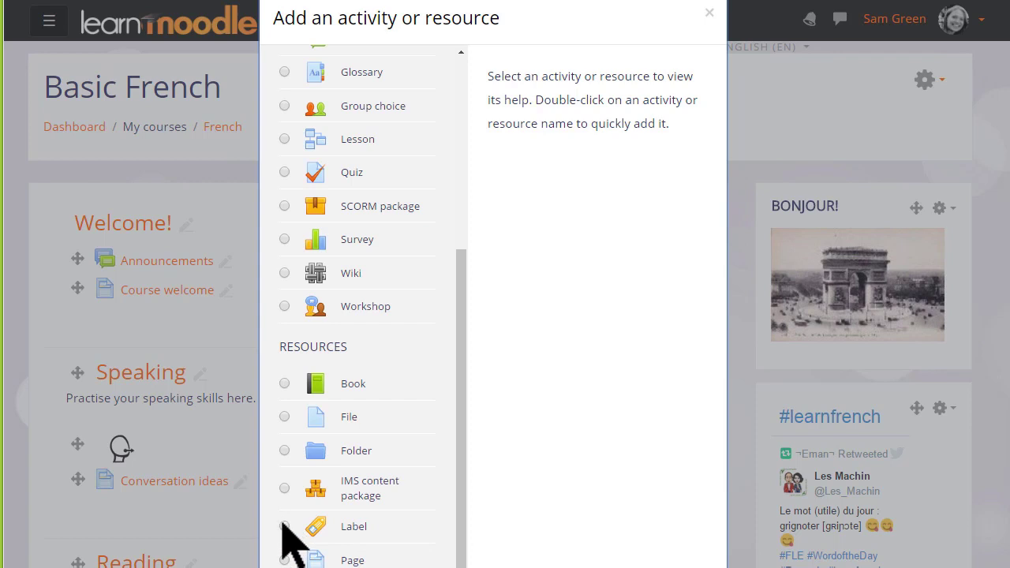
click(285, 526)
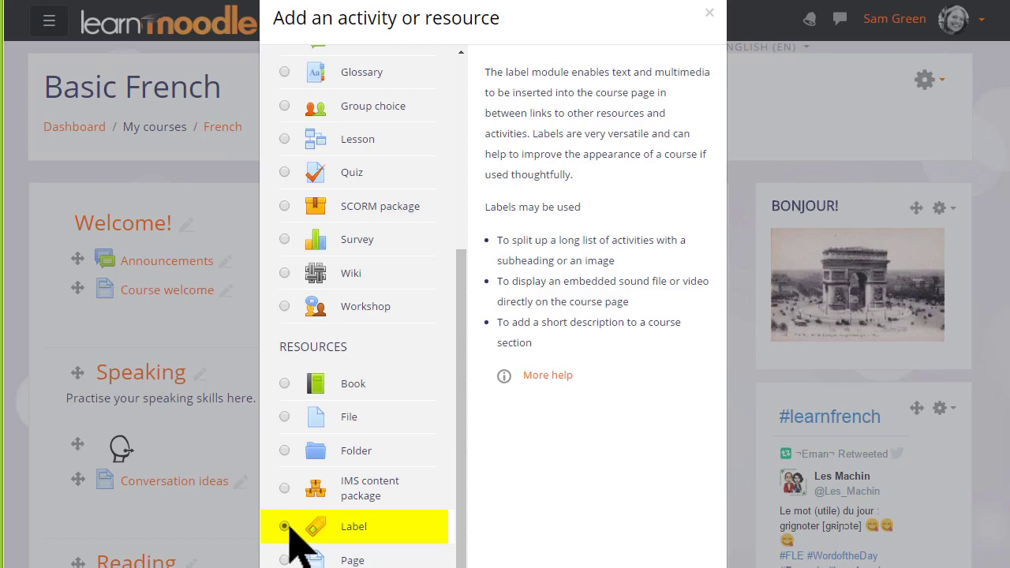
double_click(288, 530)
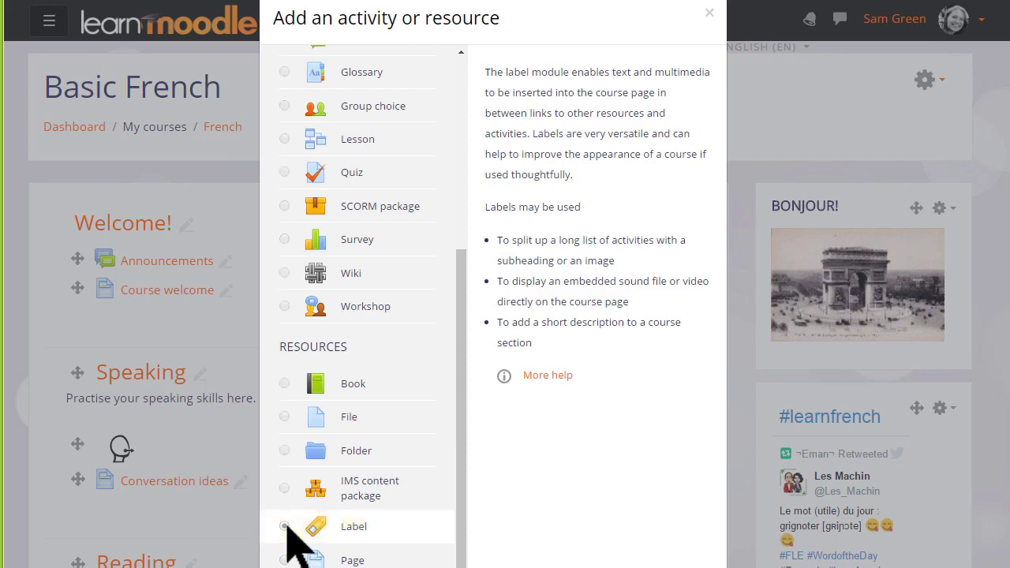
Step: Enter "Listen to the course objectives here:" as the label text
click(299, 218)
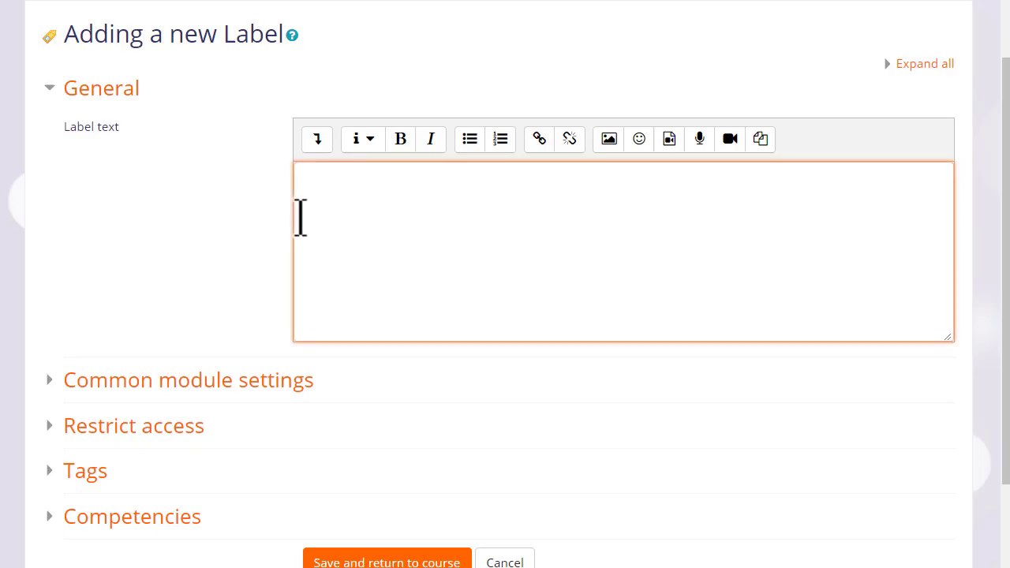
text(Listen to the course objectives )
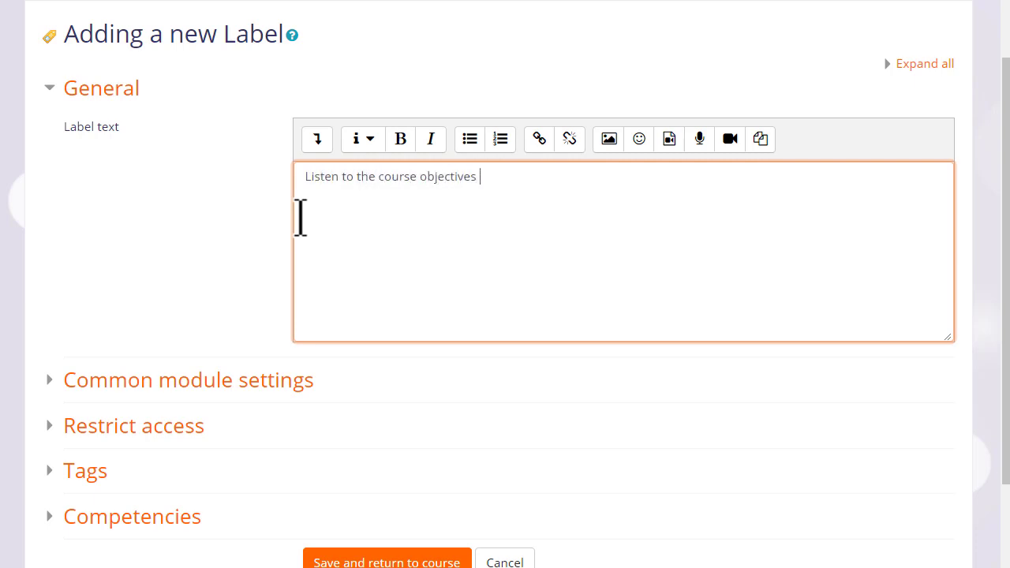
text(here:)
Step: Insert an audio file from the repositories below the label text and save the label to the course page
click(671, 147)
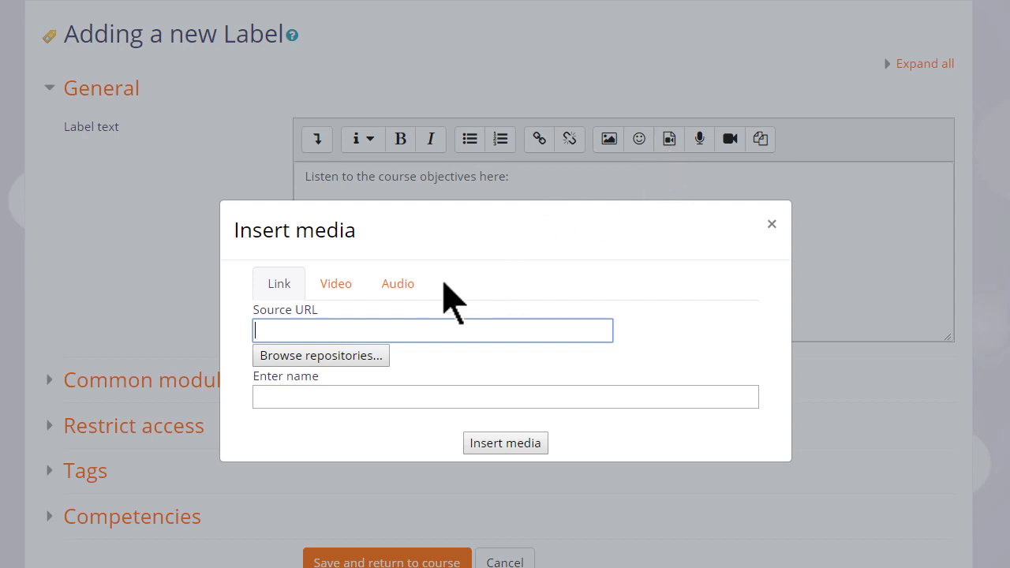
click(334, 294)
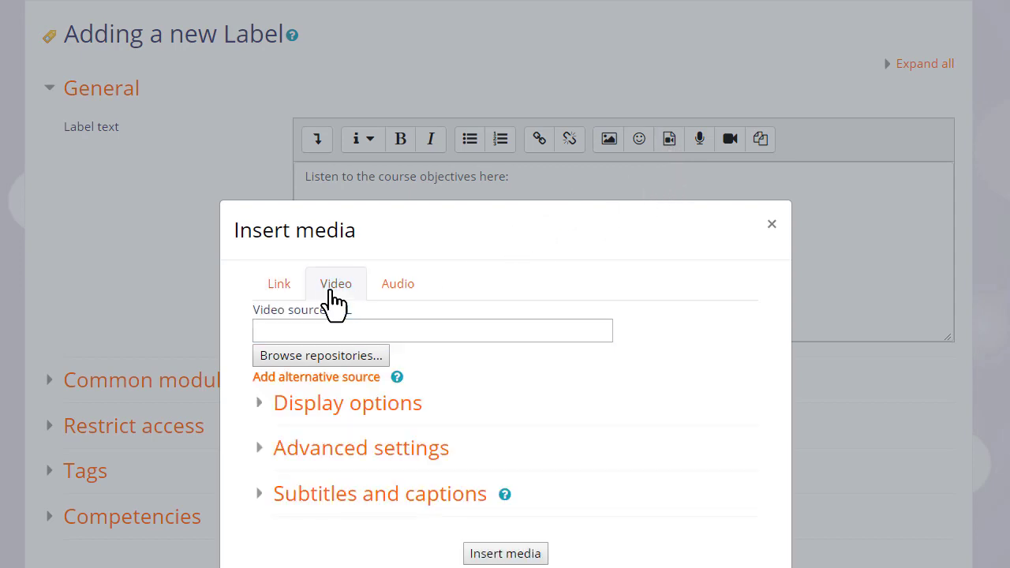
click(394, 304)
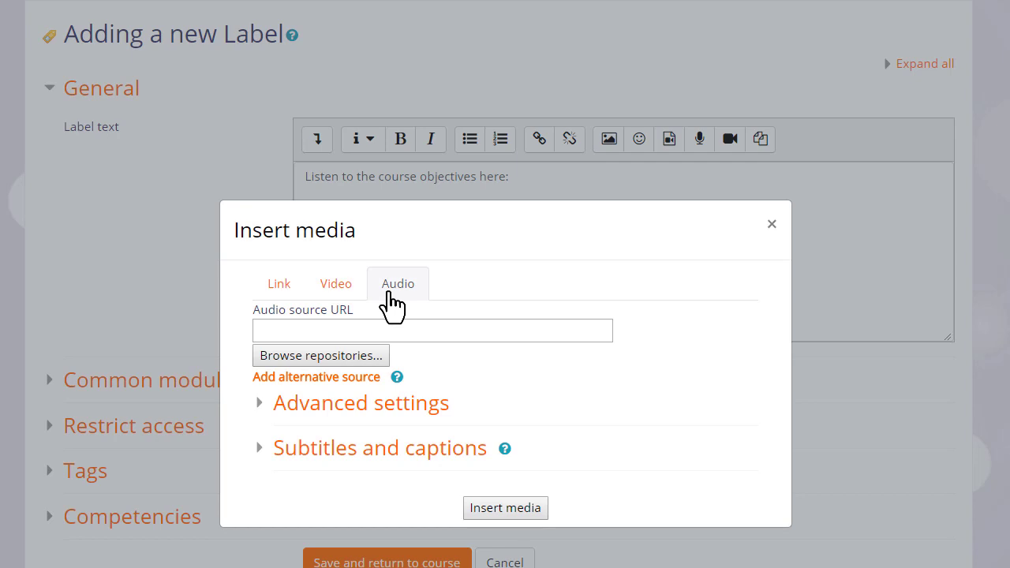
click(374, 356)
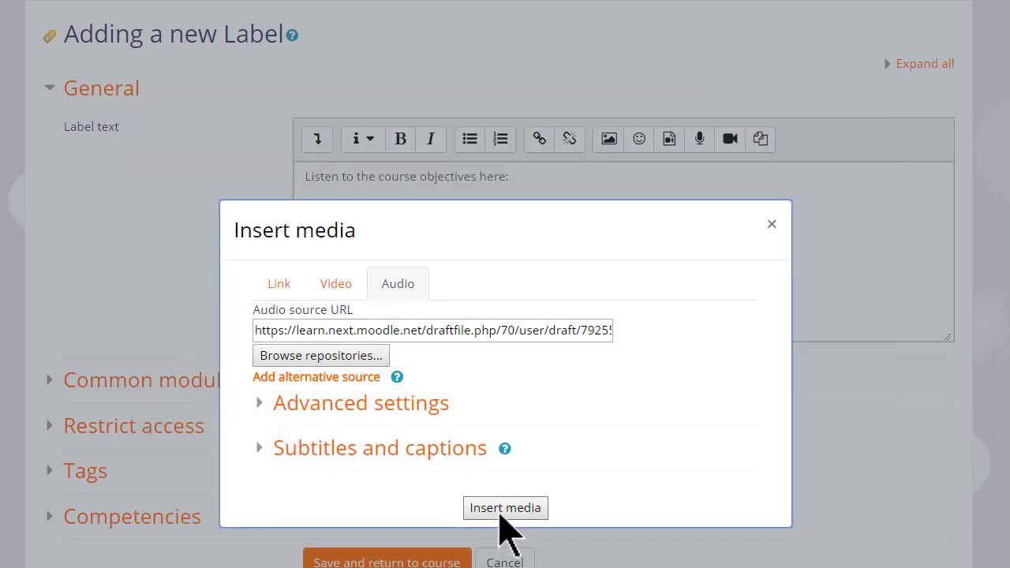
click(507, 534)
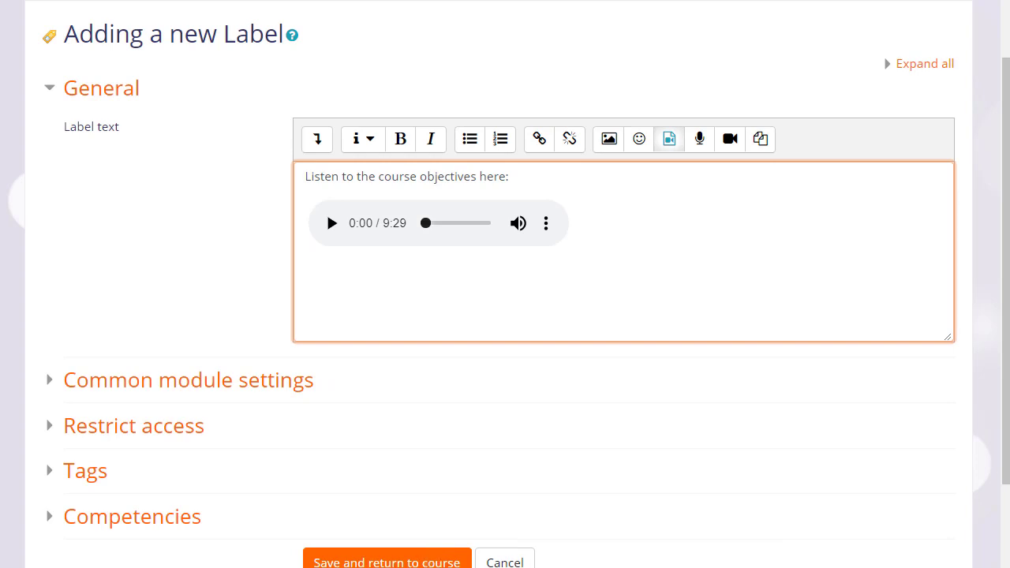
click(437, 554)
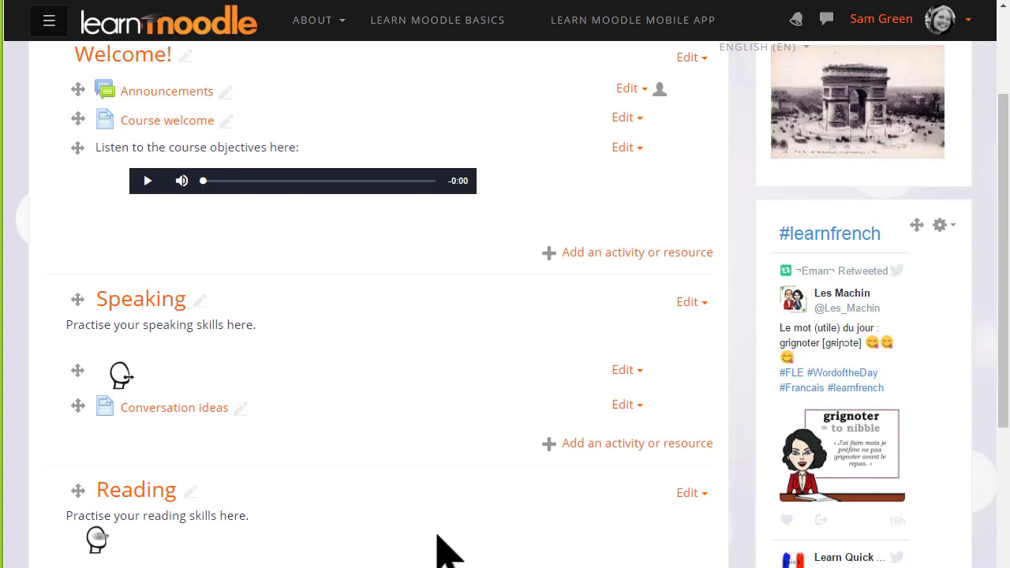
Step: Start adding another label resource in a section further down the Basic French course page
scroll(454, 505, down, 5)
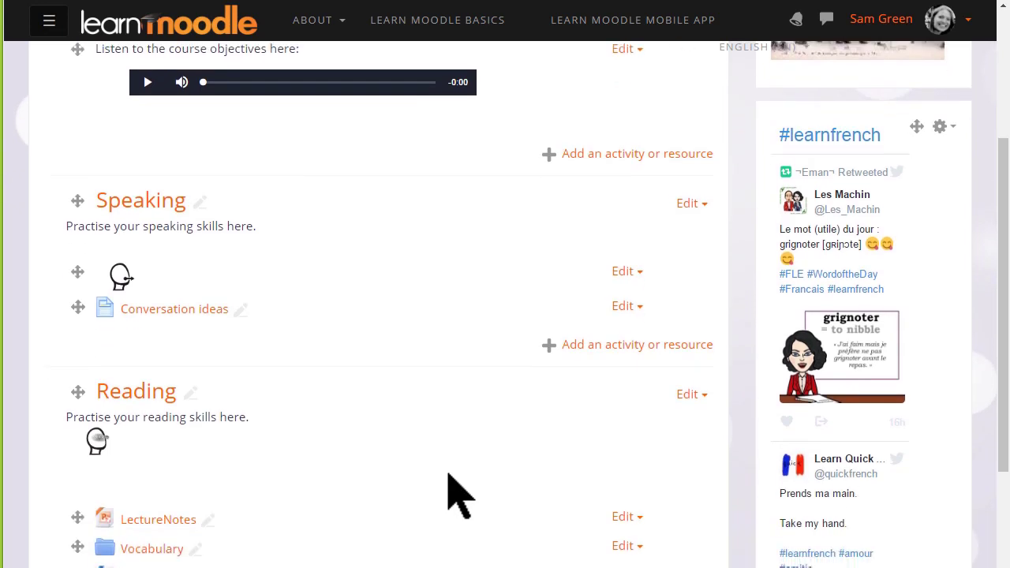
click(581, 348)
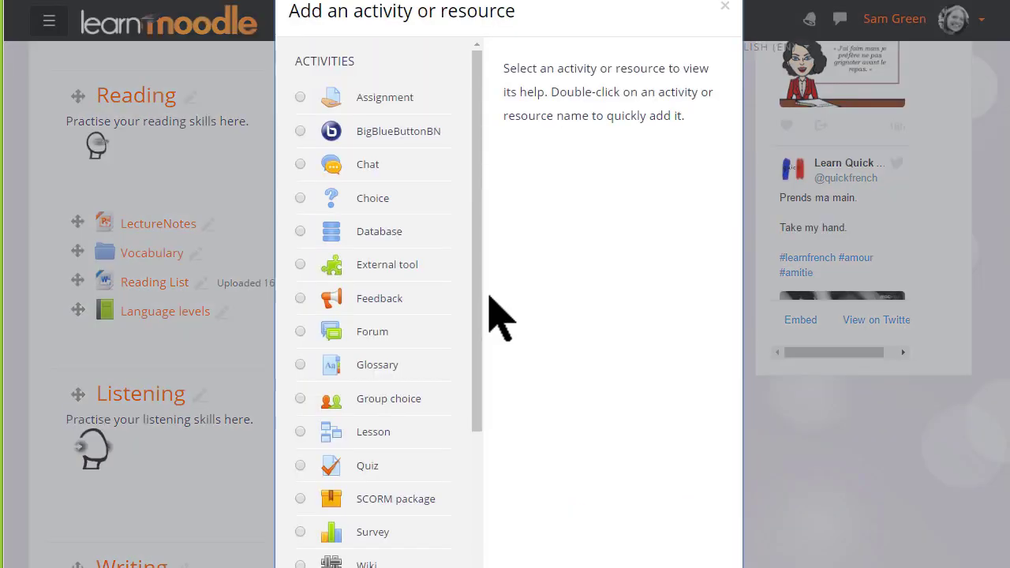
drag(478, 339, 476, 556)
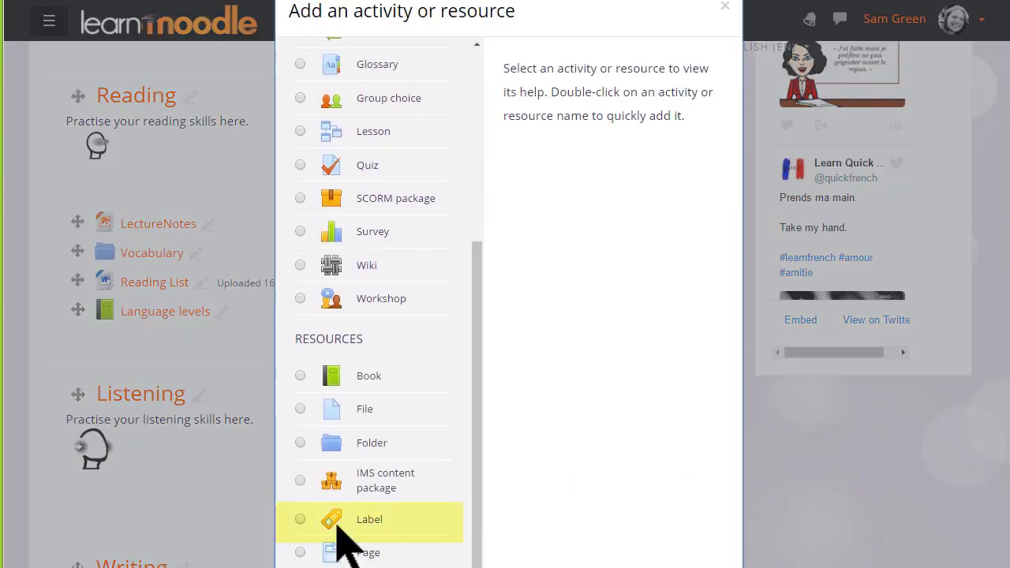
click(301, 521)
click(305, 533)
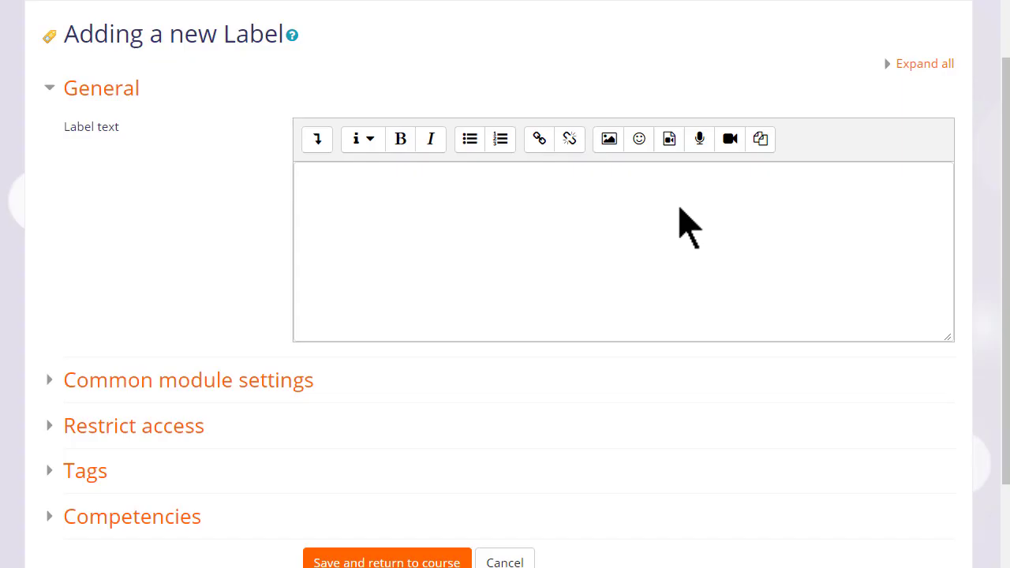
Step: Begin inserting a video into the label text, choosing YouTube videos as the source repository
click(668, 142)
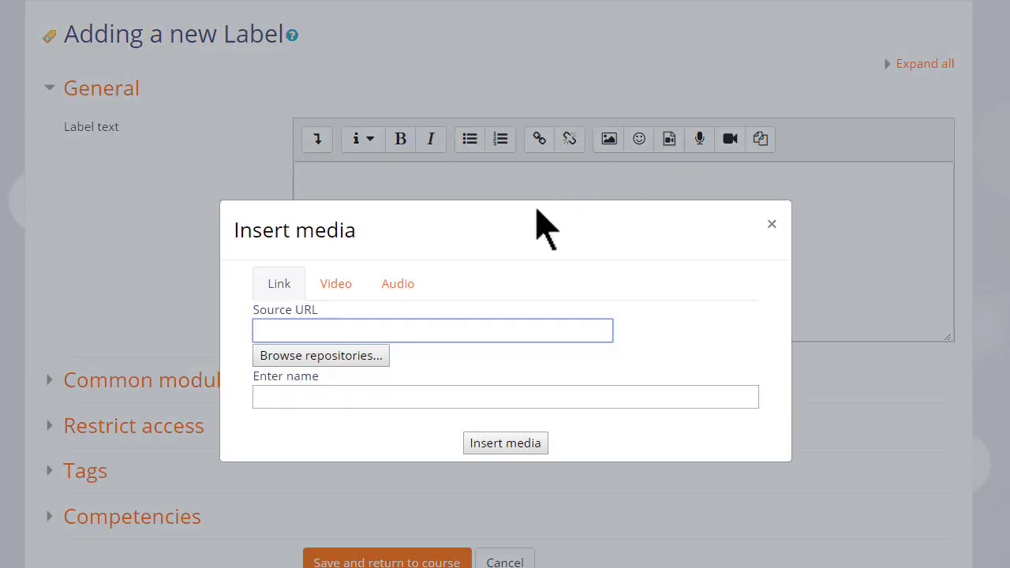
click(339, 289)
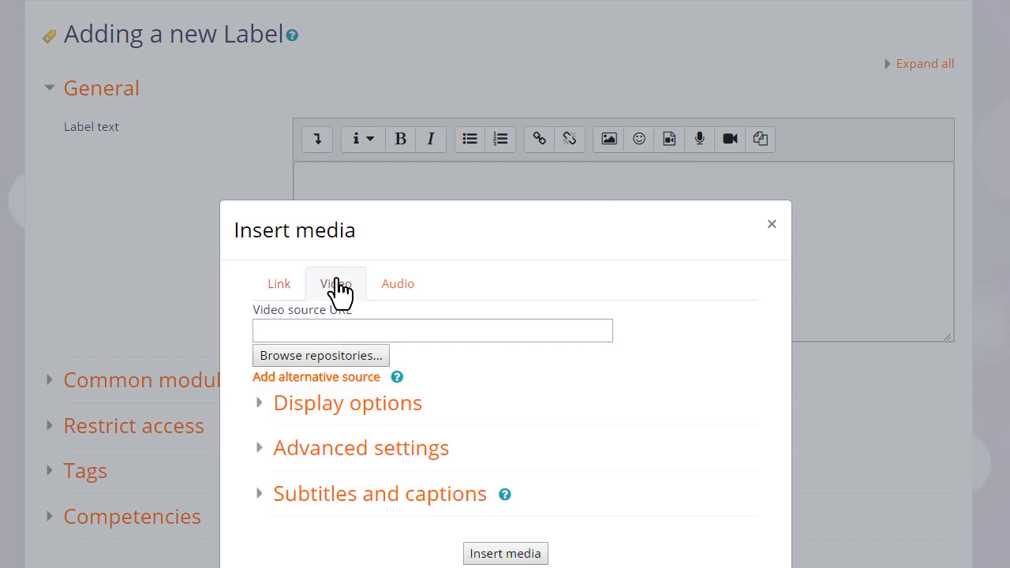
click(383, 356)
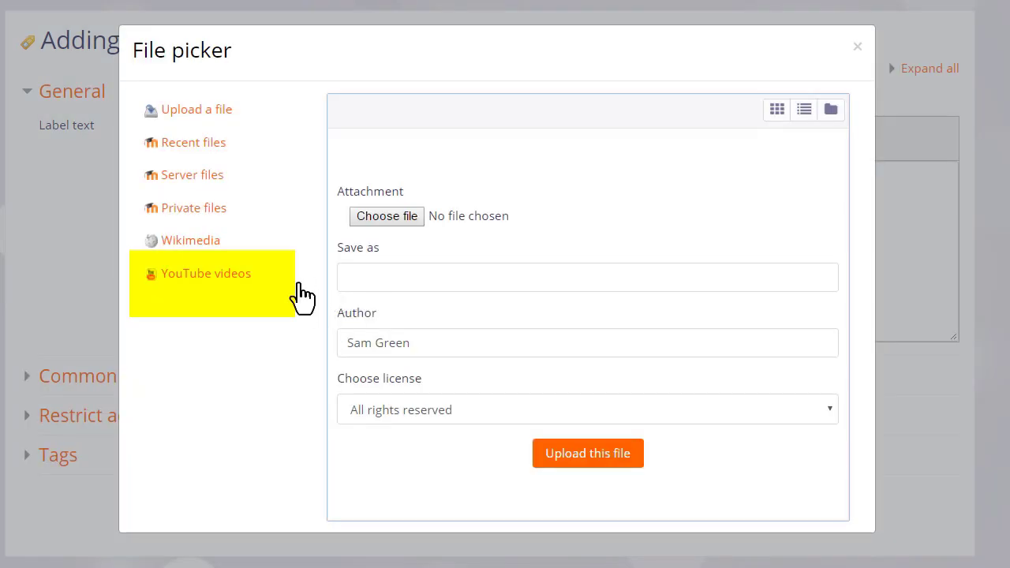
click(241, 276)
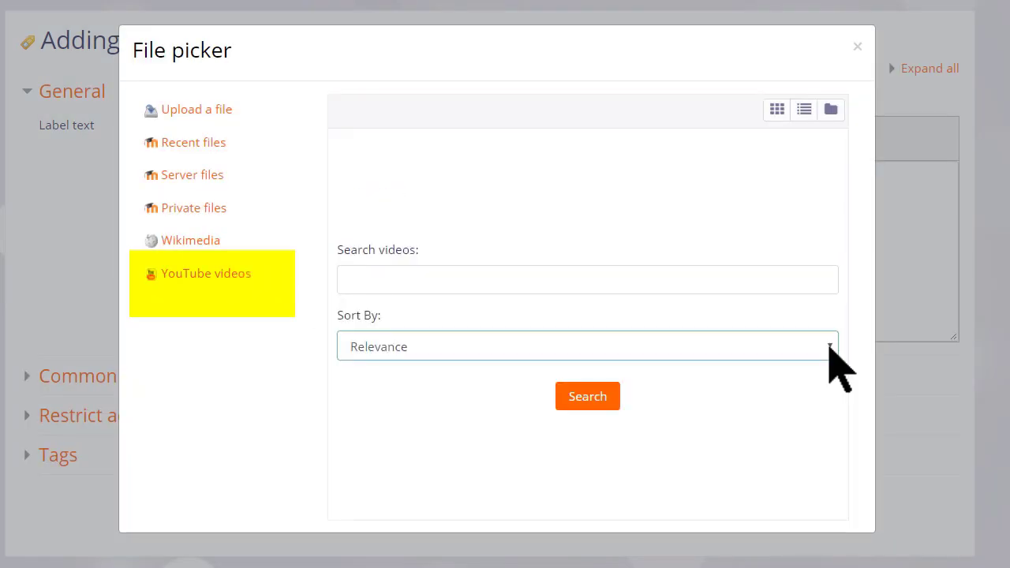
Step: Search the YouTube repository for "French alphabet rap", keeping the results sorted by relevance
click(829, 348)
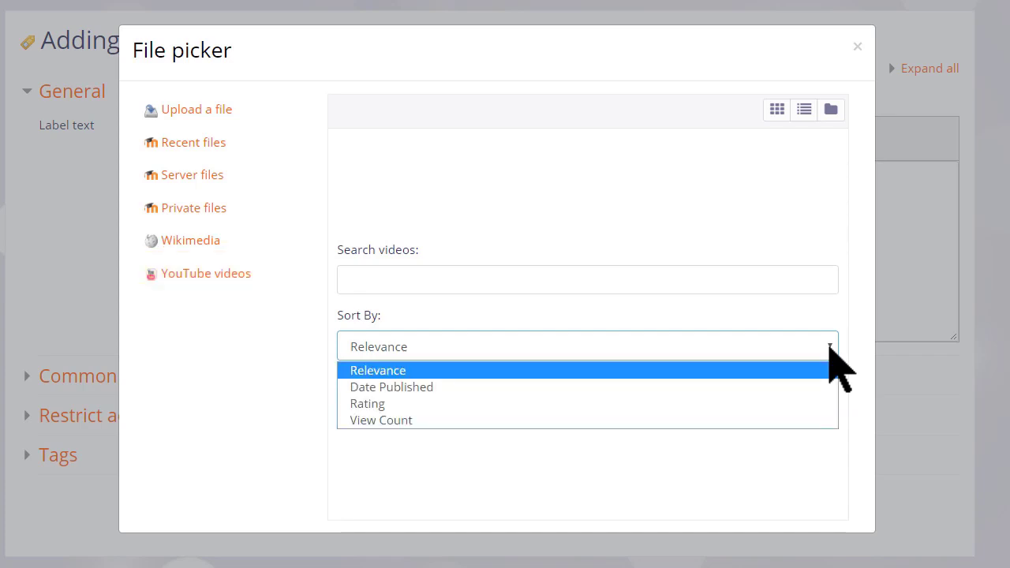
click(829, 347)
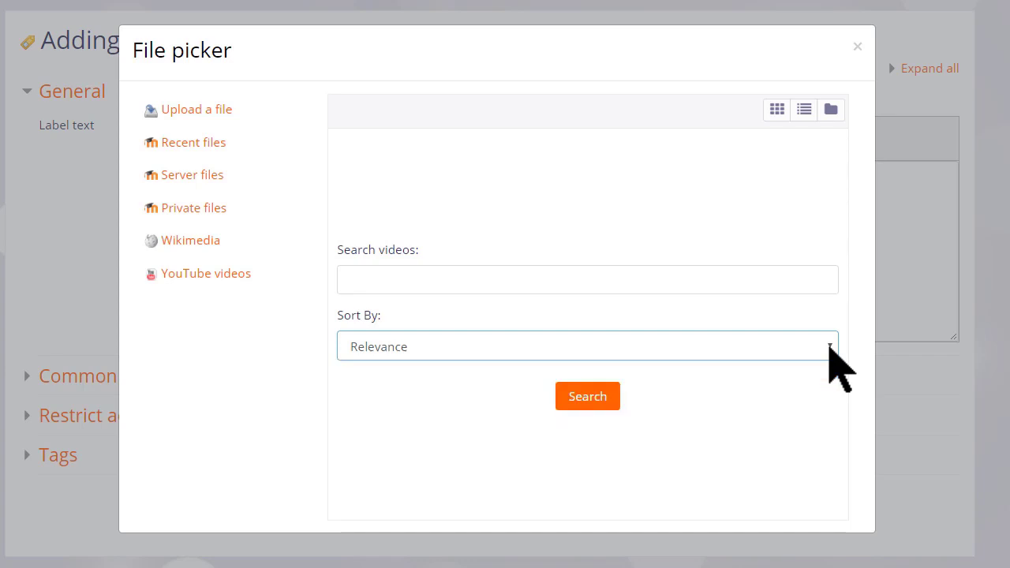
click(716, 286)
text(Fr)
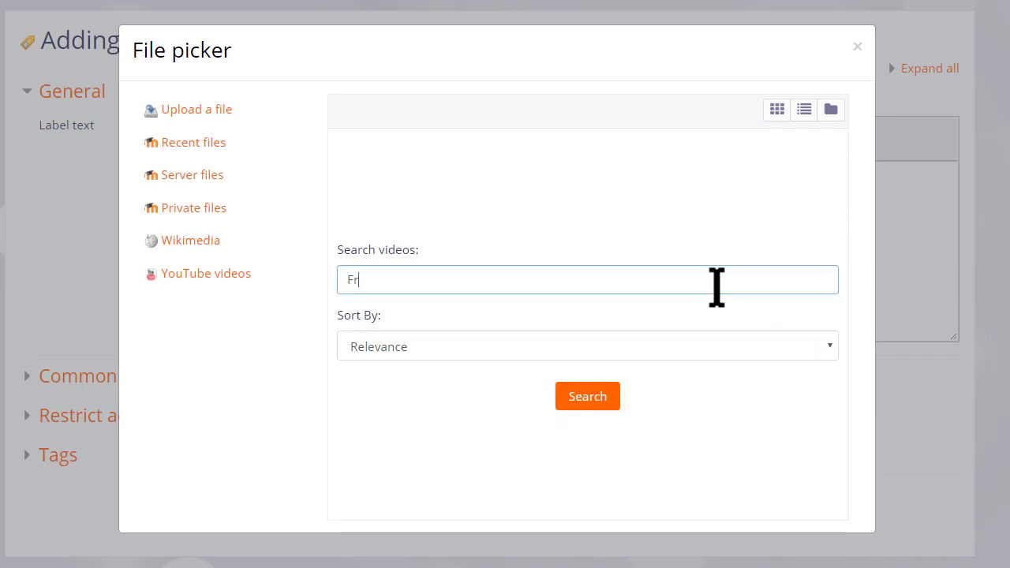
text(ench alphabet rap)
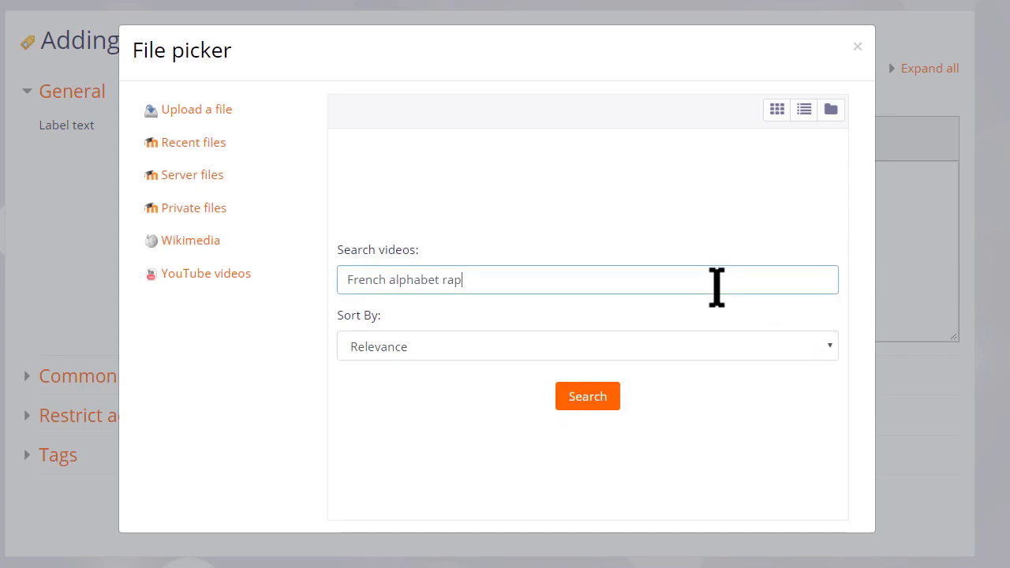
click(602, 394)
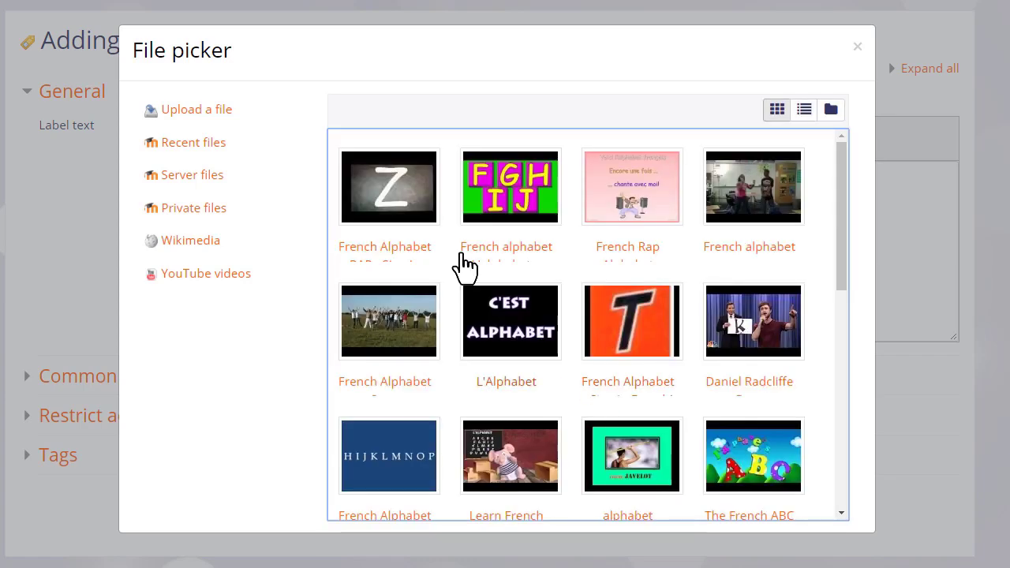
Step: Select the first "French Alphabet RAP" search result as the video source
click(396, 197)
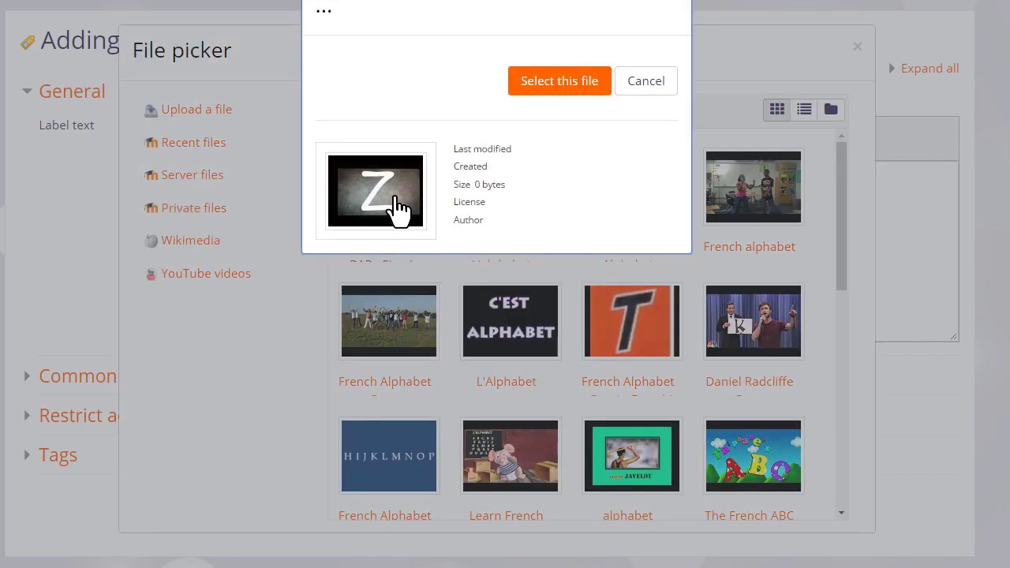
click(555, 86)
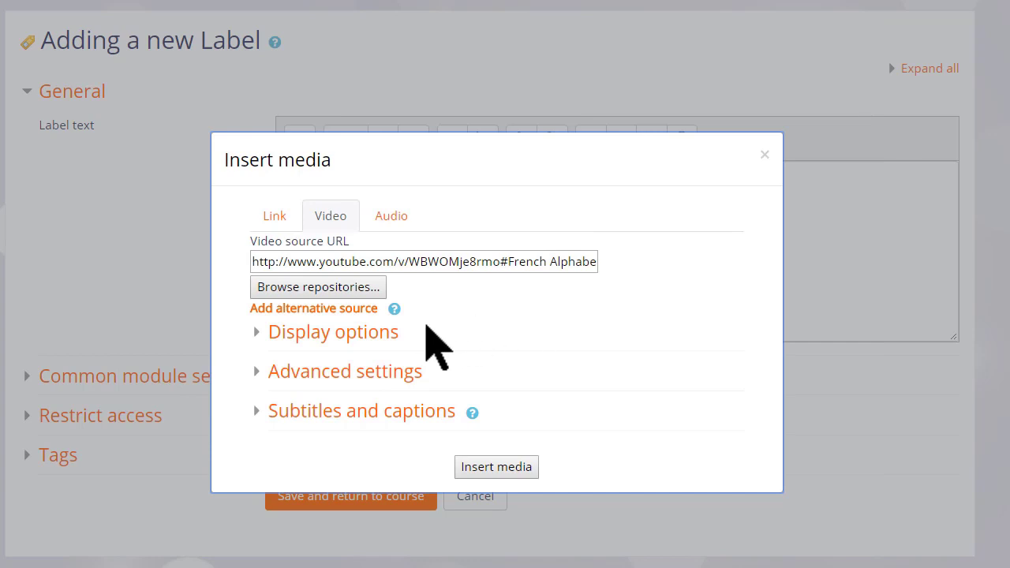
Step: Examine the video's display options and its subtitles and captions settings
click(398, 334)
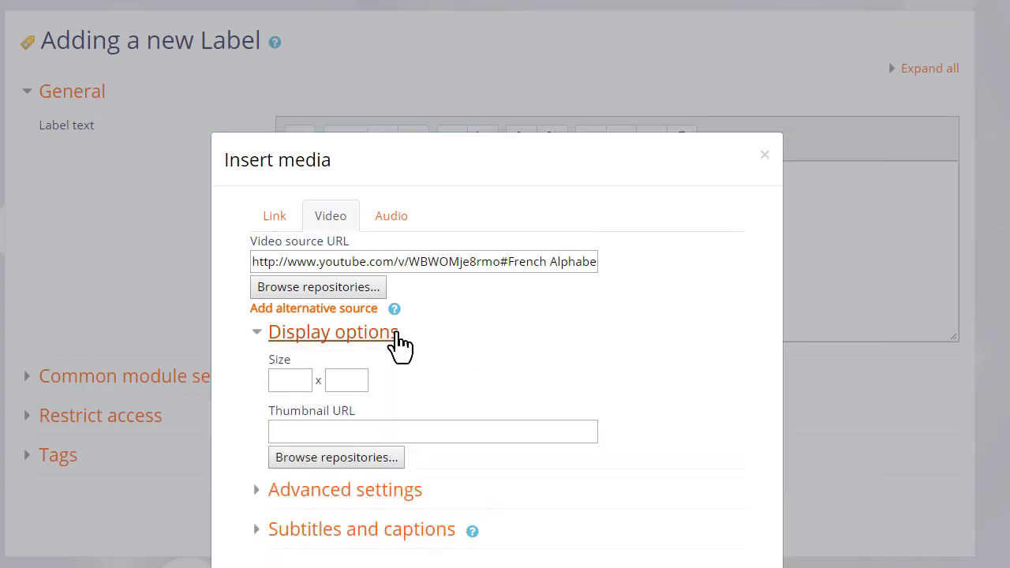
click(397, 334)
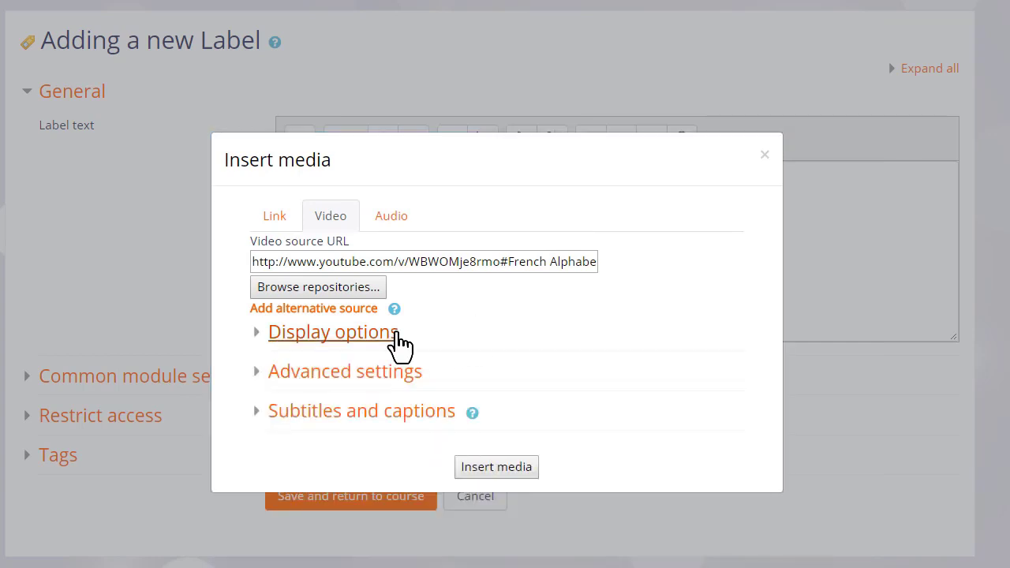
click(418, 418)
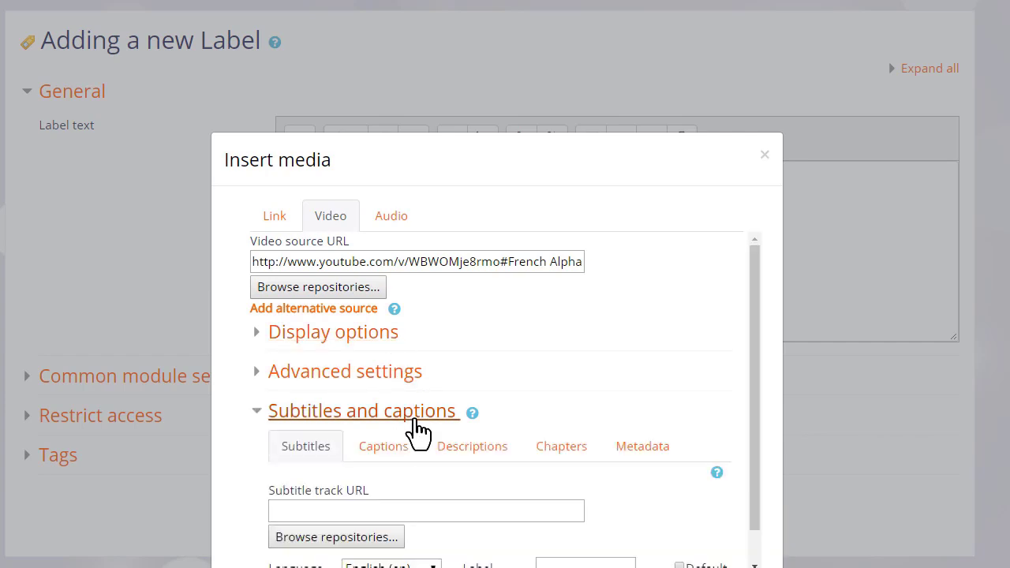
click(414, 420)
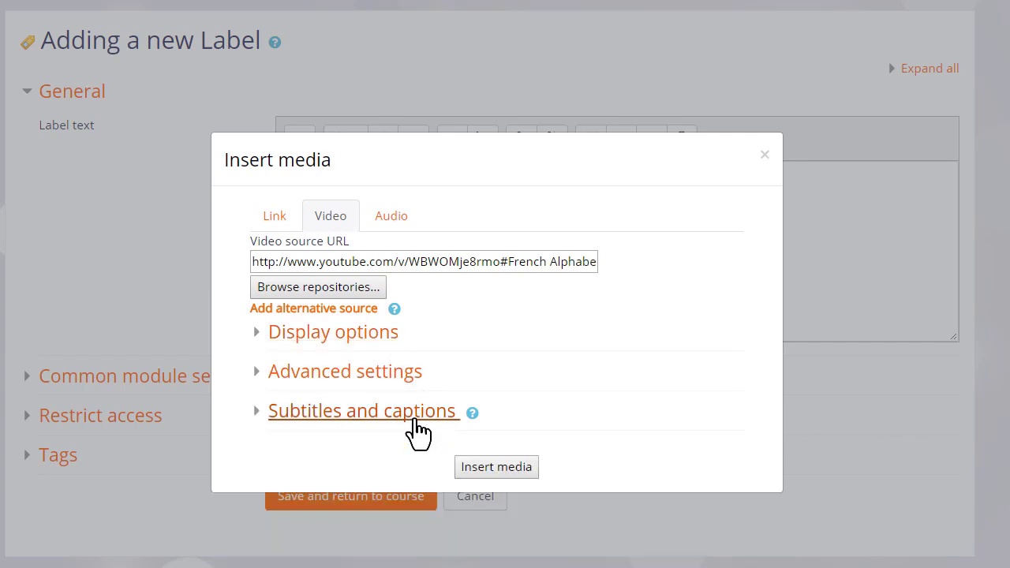
Step: Insert the YouTube video into the label text and save the label to the course page
click(496, 467)
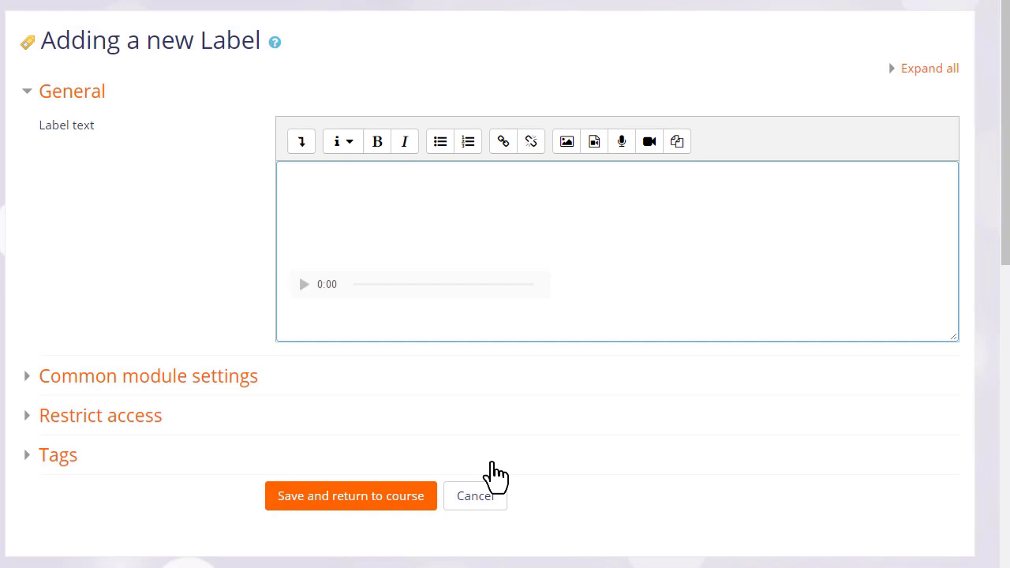
click(414, 497)
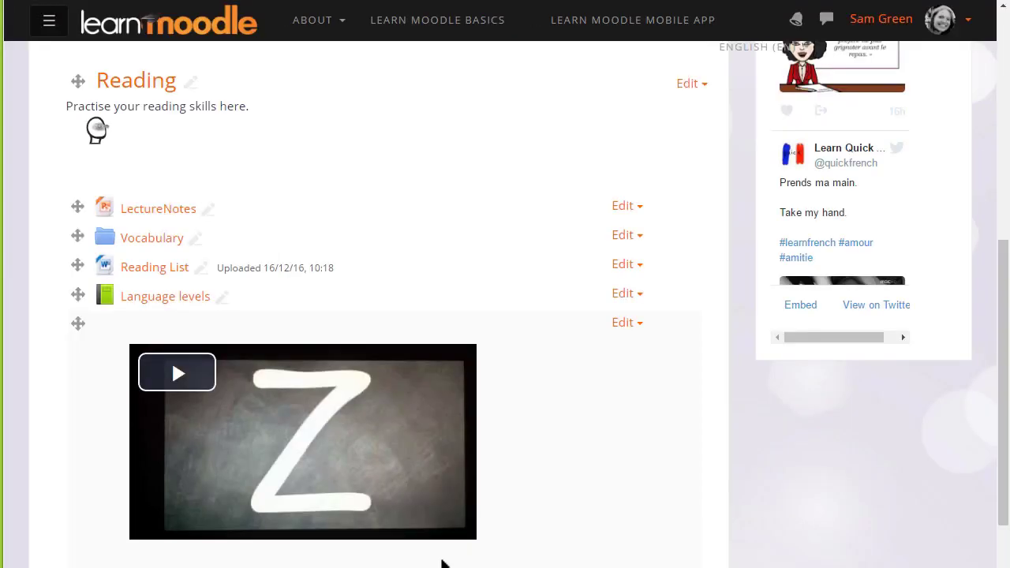
Step: Start adding a Page resource named "French alphabet rap" to the Listening section of the course
scroll(442, 563, down, 1)
scroll(441, 564, down, 1)
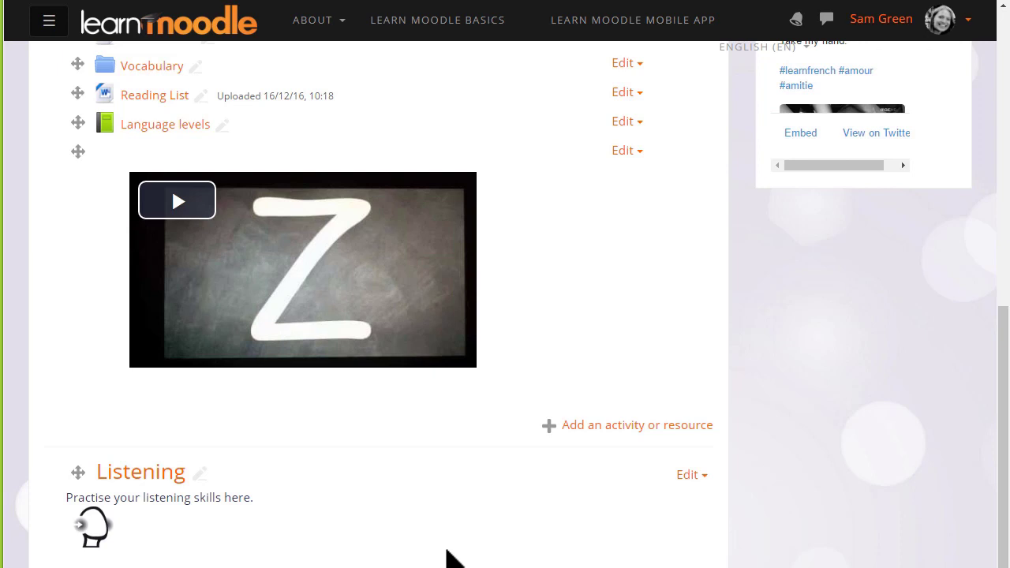
scroll(450, 552, down, 1)
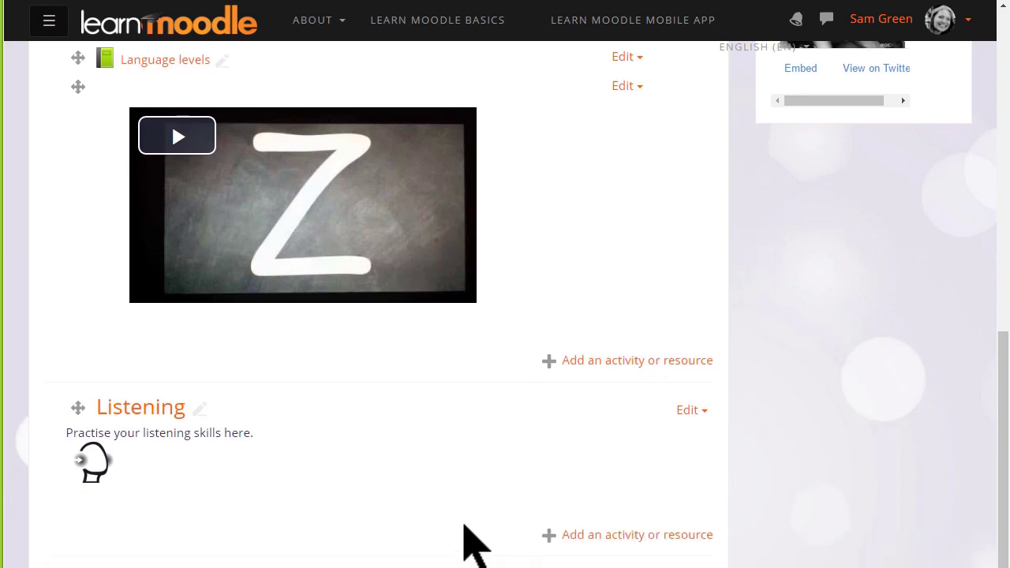
click(588, 371)
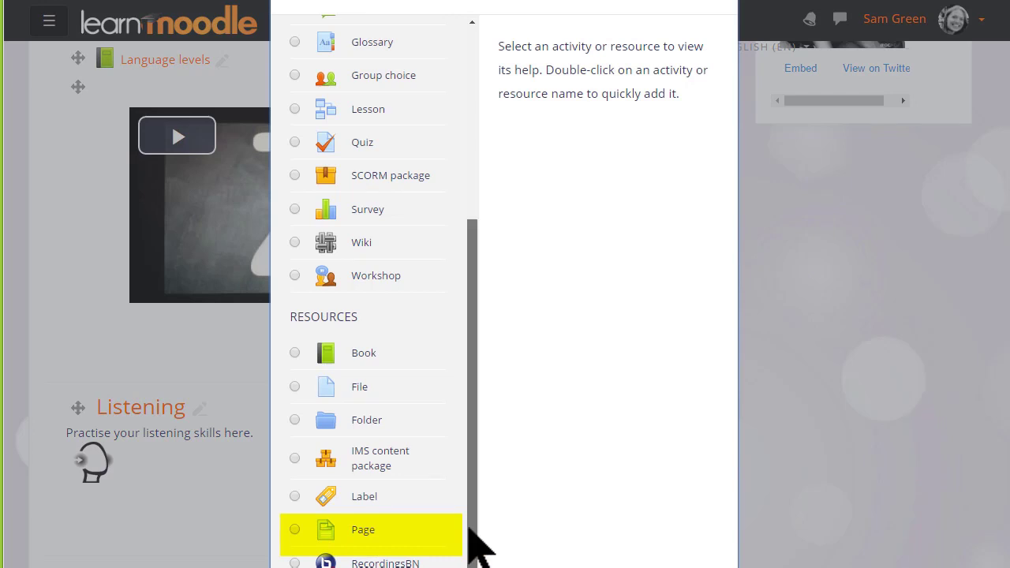
click(300, 530)
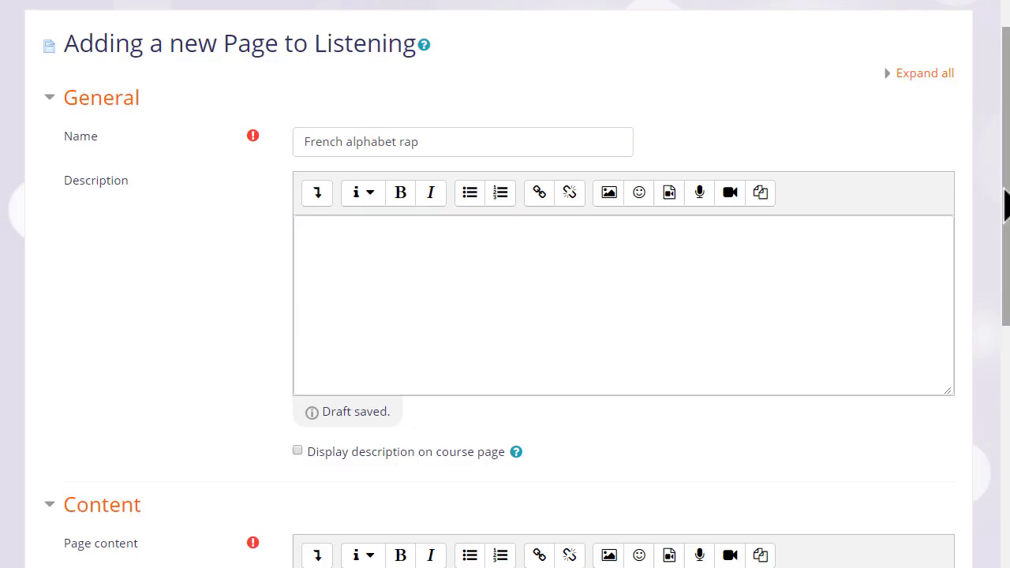
drag(1002, 197, 979, 324)
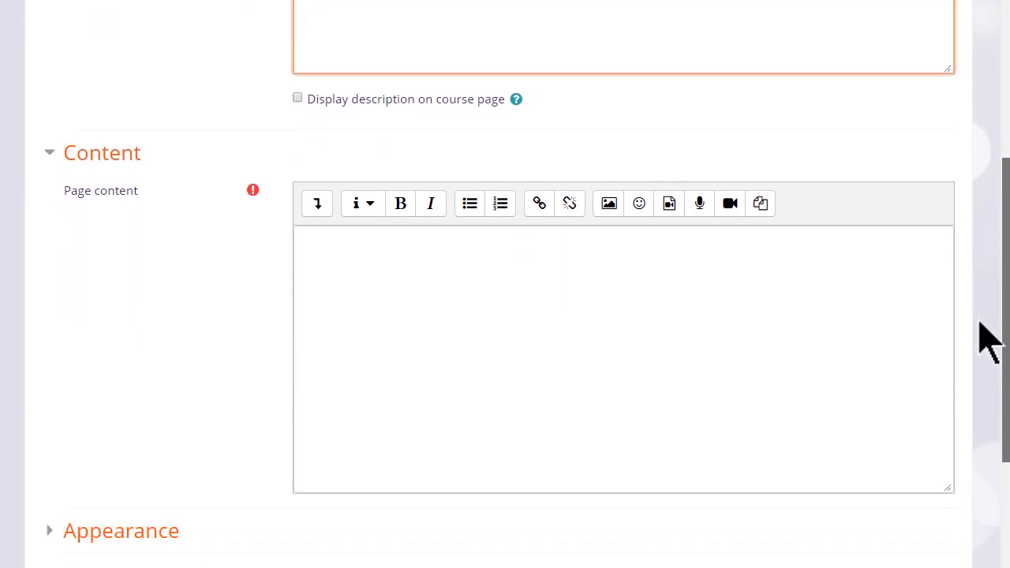
click(343, 293)
text(https://youtu.be/WBWOMje8rmo)
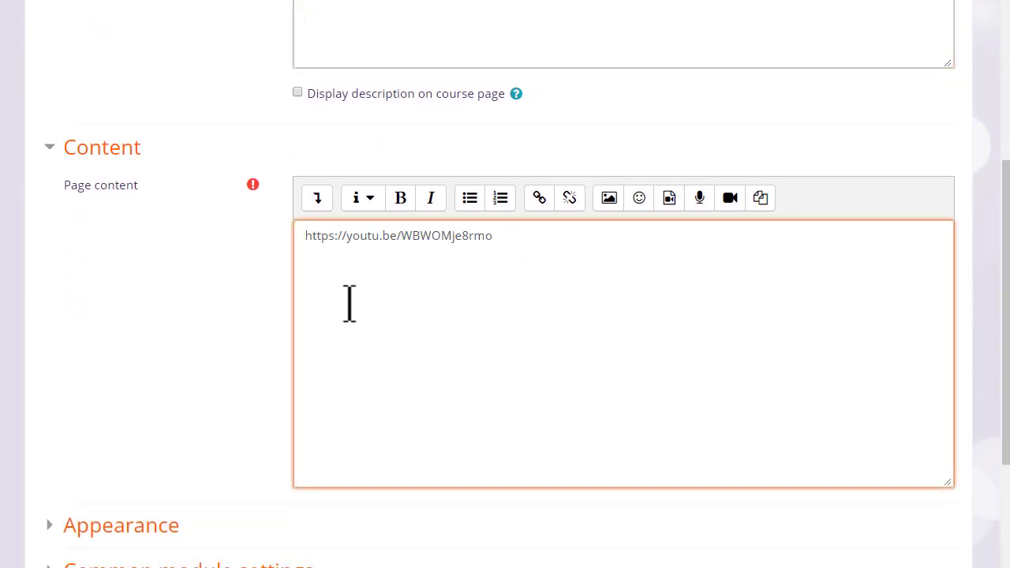
Step: Save and display the new page, and play its embedded video
scroll(442, 386, down, 3)
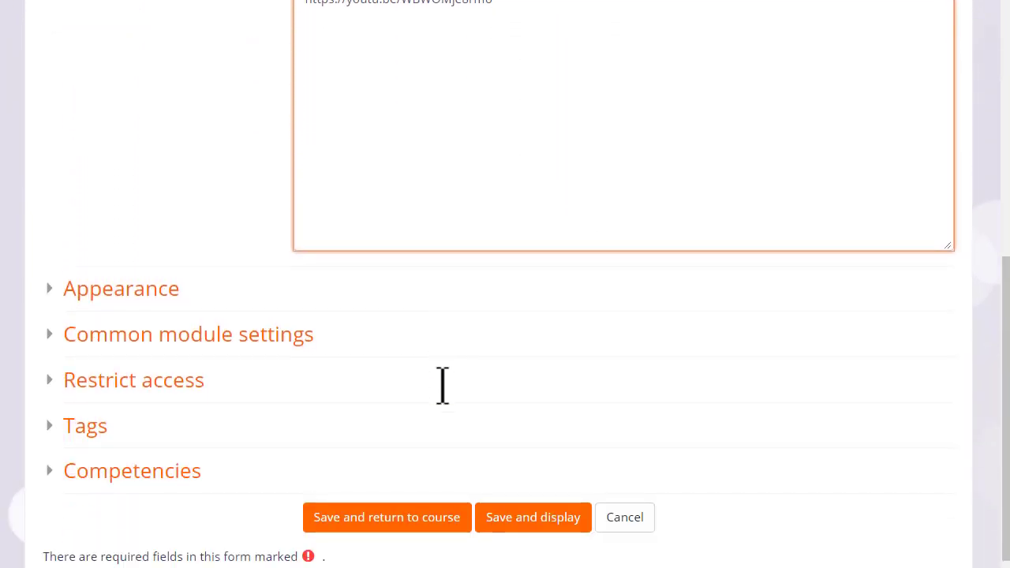
scroll(454, 412, down, 1)
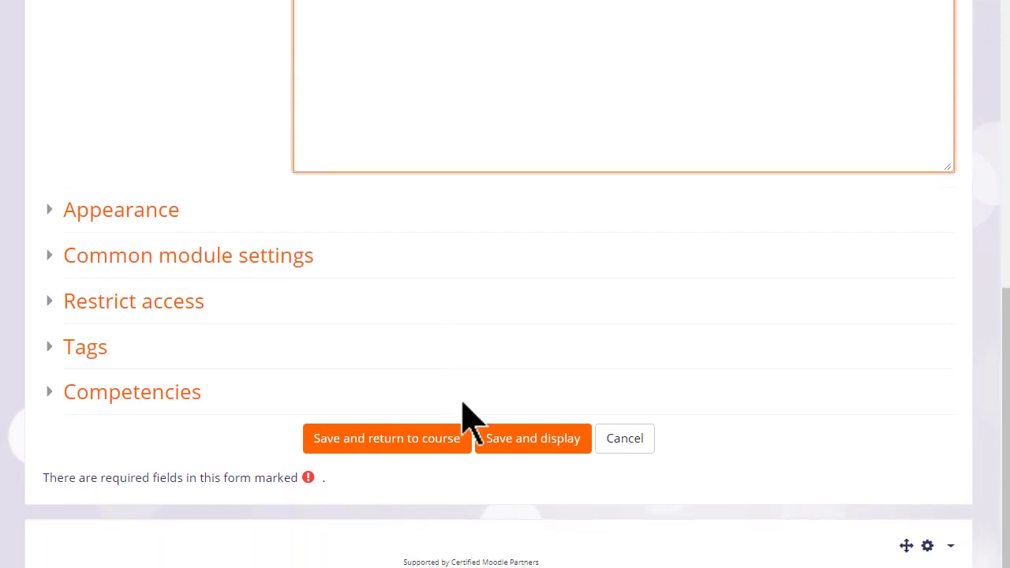
click(524, 452)
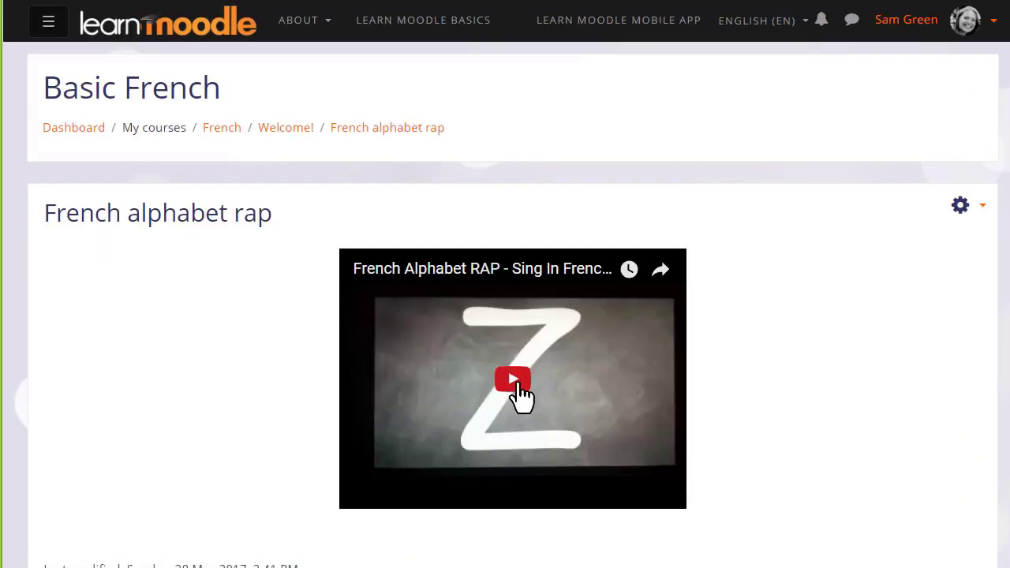
click(513, 399)
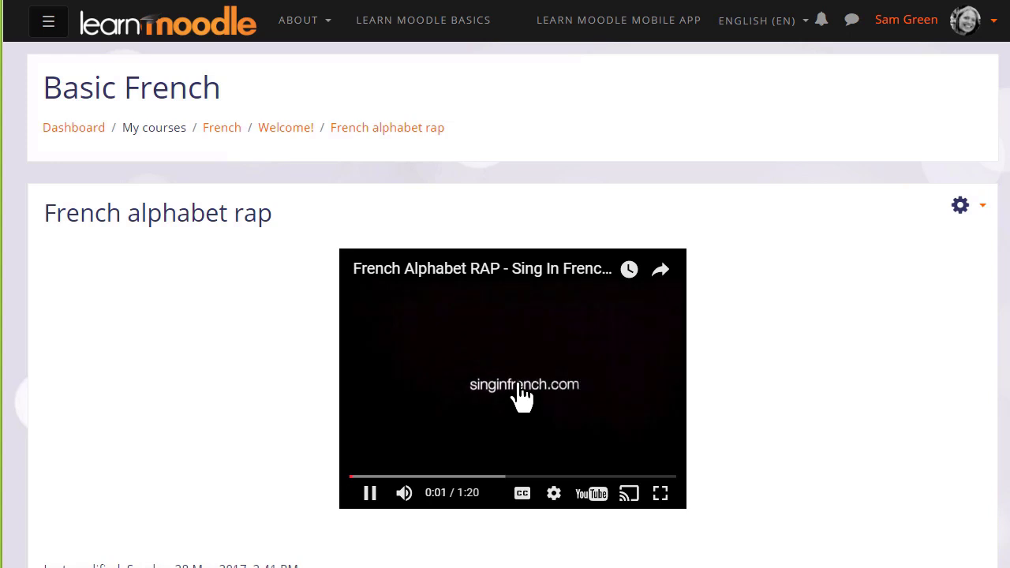